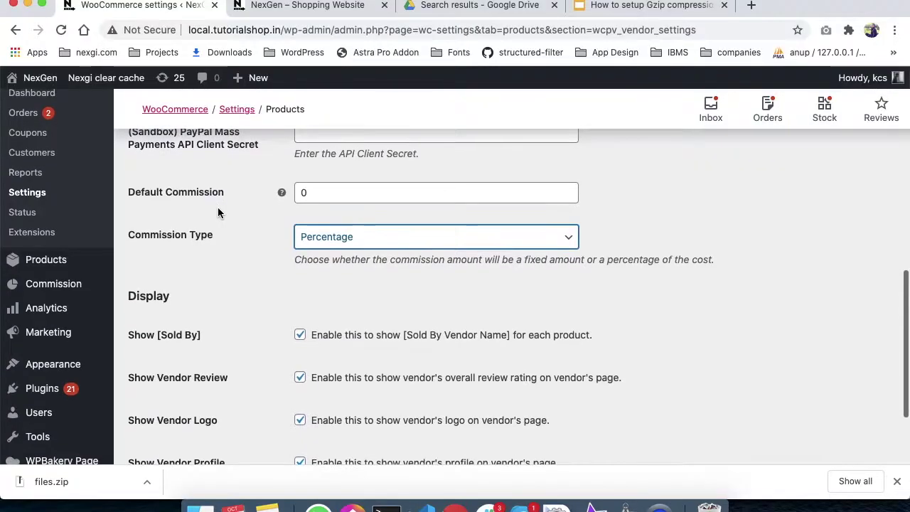
Step: Open the Add New User form and dismiss the Contact Form 7 notice
{"action": "scroll", "coordinate": [217, 206], "scroll_direction": "down", "scroll_amount": 1}
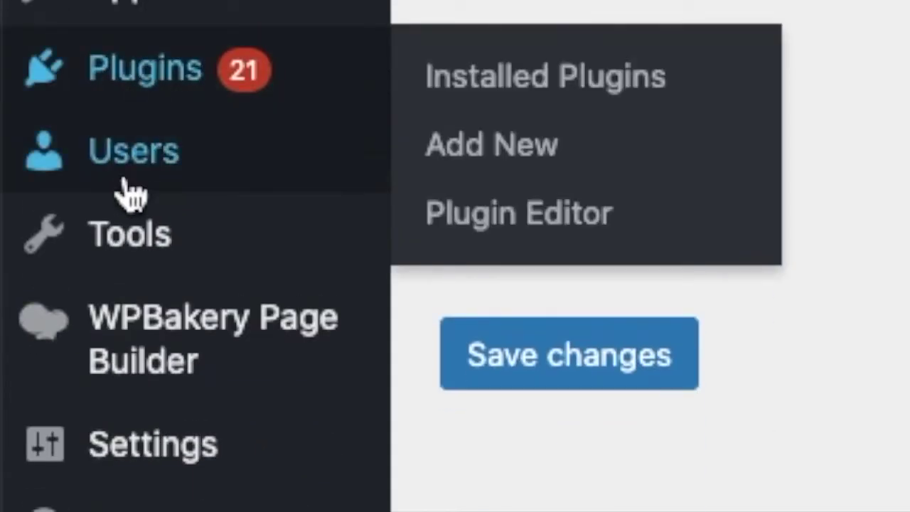
{"action": "mouse_move", "coordinate": [126, 171]}
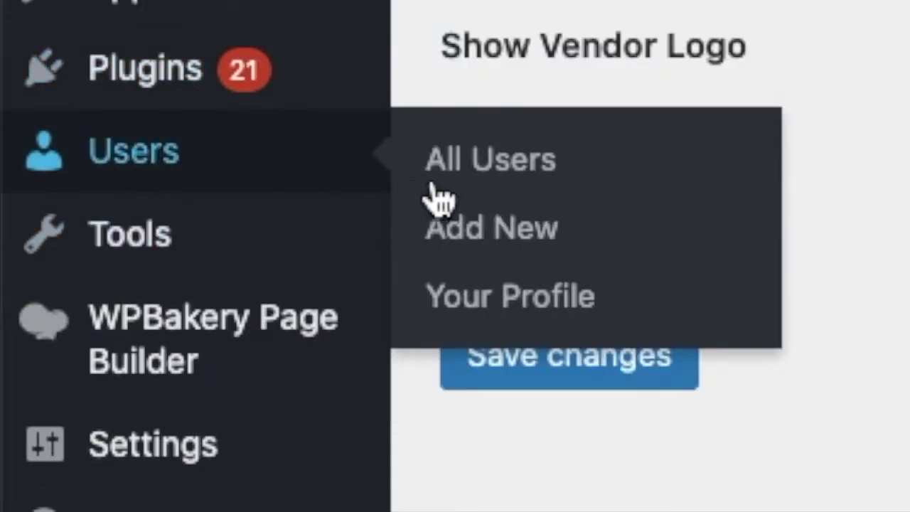
{"action": "left_click", "coordinate": [485, 229]}
{"action": "left_click", "coordinate": [313, 282]}
{"action": "scroll", "coordinate": [313, 284], "scroll_direction": "down", "scroll_amount": 1}
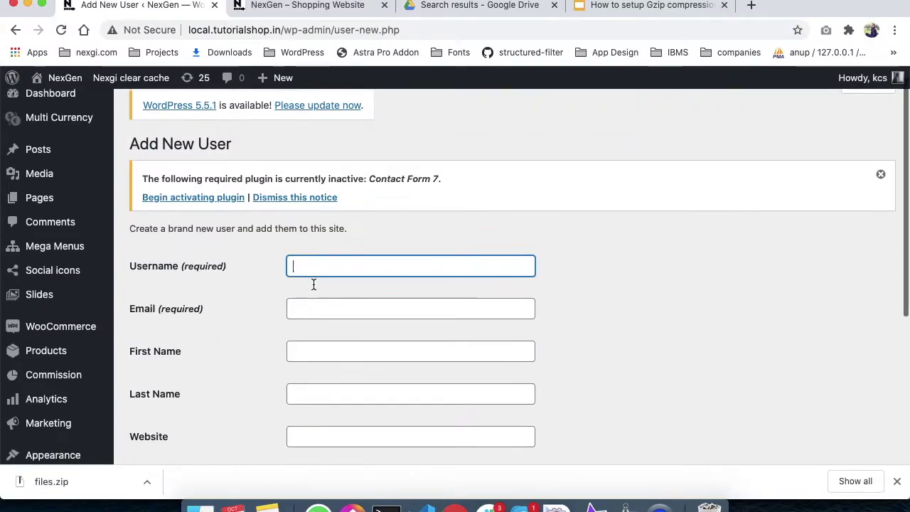
{"action": "scroll", "coordinate": [313, 284], "scroll_direction": "down", "scroll_amount": 1}
{"action": "left_click", "coordinate": [880, 143]}
{"action": "left_click", "coordinate": [388, 179]}
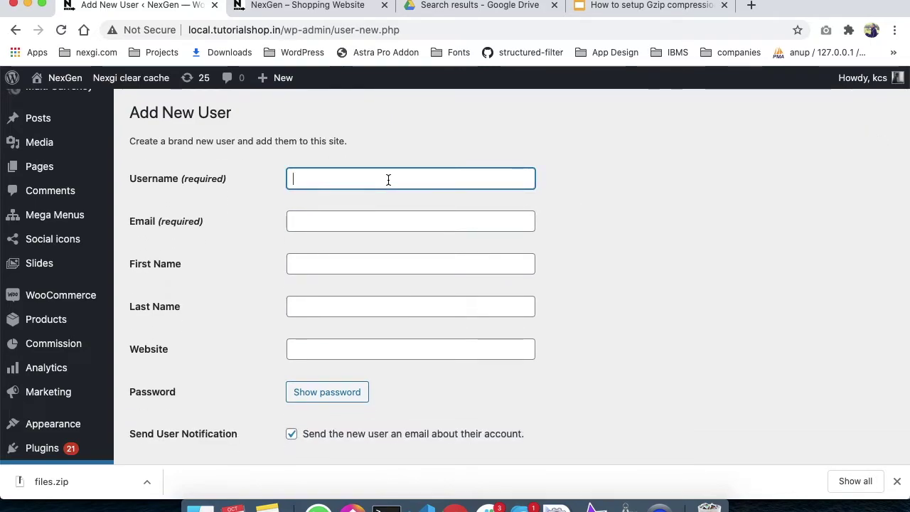
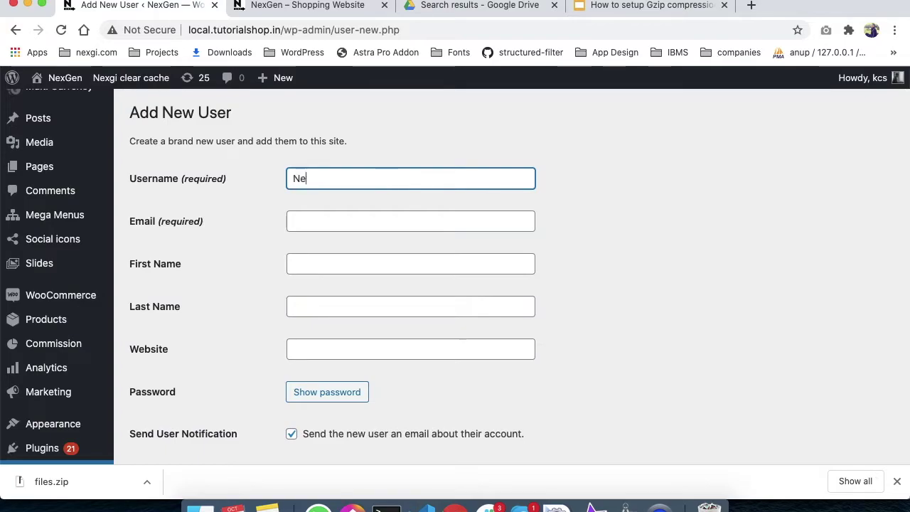
Step: Enter username 'NexGen', the user's e-mail, last name 'Vendor', the website and a strong password, then hide it
{"action": "key", "text": "Tab"}
{"action": "key", "text": "Tab"}
{"action": "key", "text": "Tab"}
{"action": "key", "text": "Tab"}
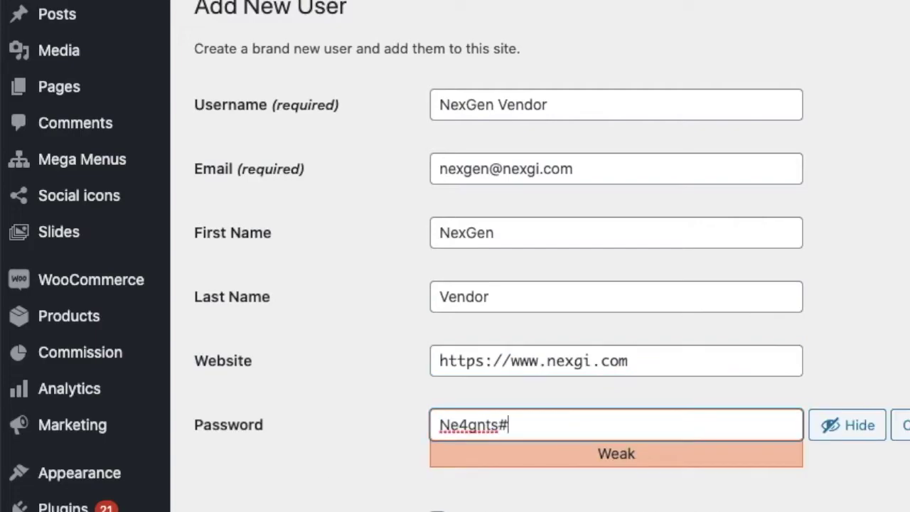
{"action": "key", "text": "ctrl+a"}
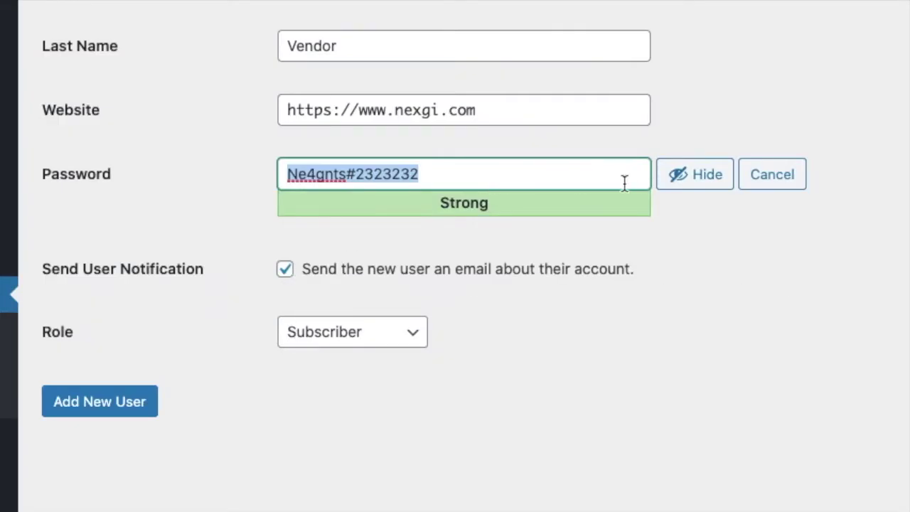
{"action": "left_click", "coordinate": [686, 182]}
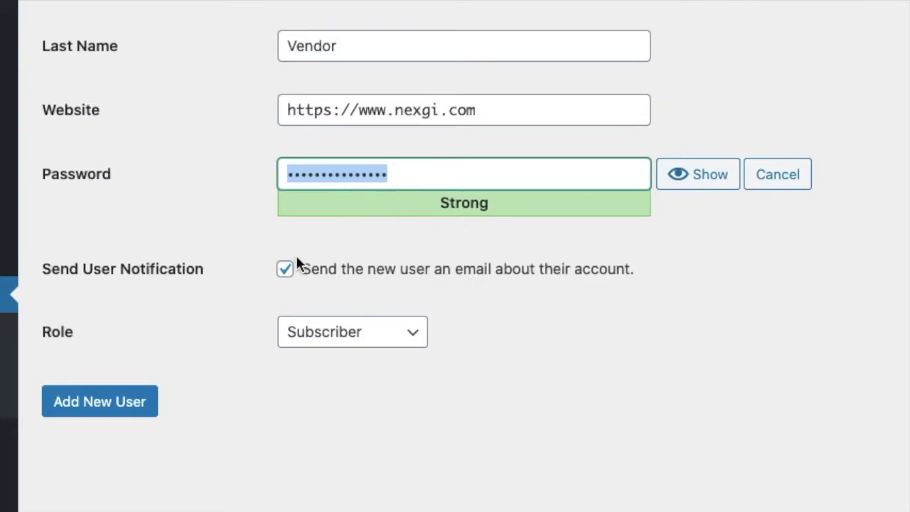
{"action": "left_click", "coordinate": [285, 270]}
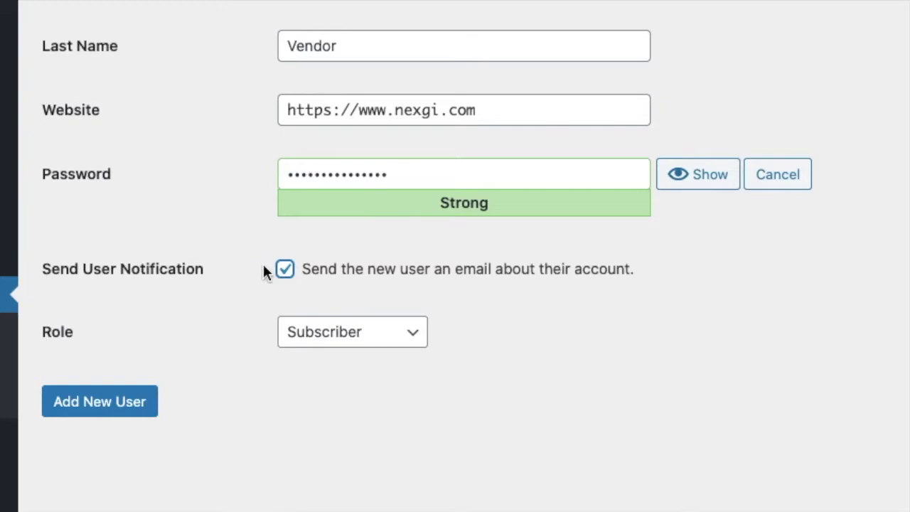
Step: Assign the Vendor Admin role, replace the password with a confirmed weak one, and create the user
{"action": "left_click", "coordinate": [315, 331]}
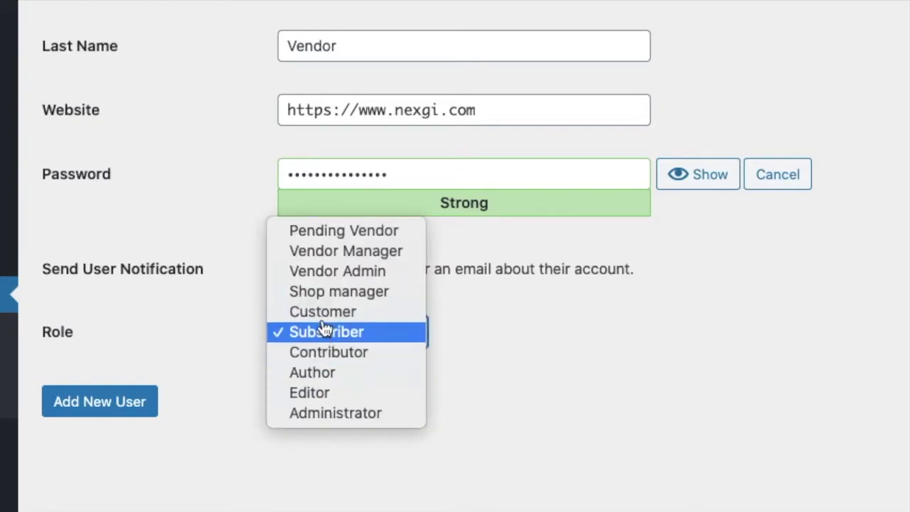
{"action": "left_click", "coordinate": [330, 279]}
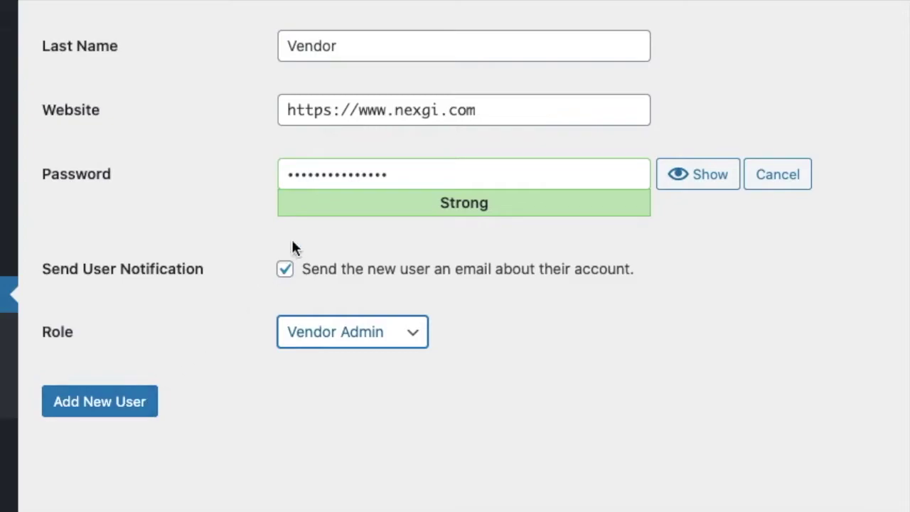
{"action": "double_click", "coordinate": [338, 185]}
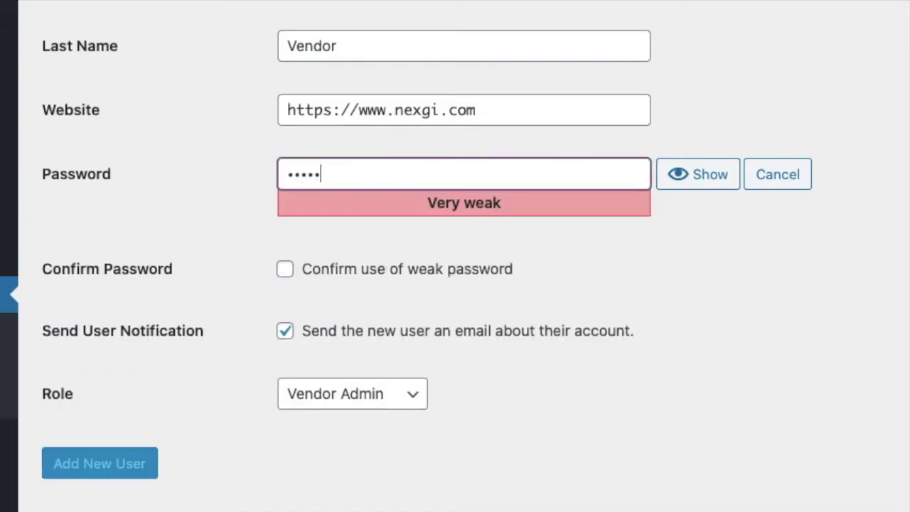
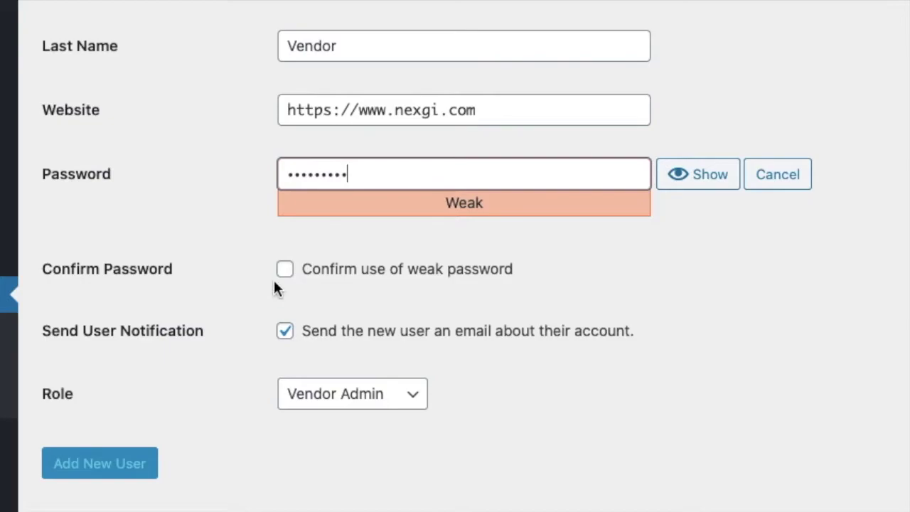
{"action": "left_click", "coordinate": [284, 270]}
{"action": "left_click", "coordinate": [137, 469]}
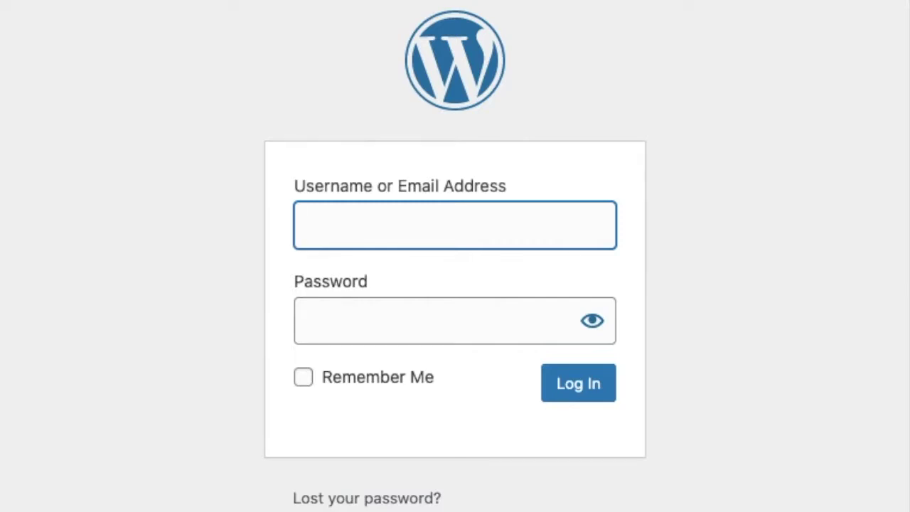
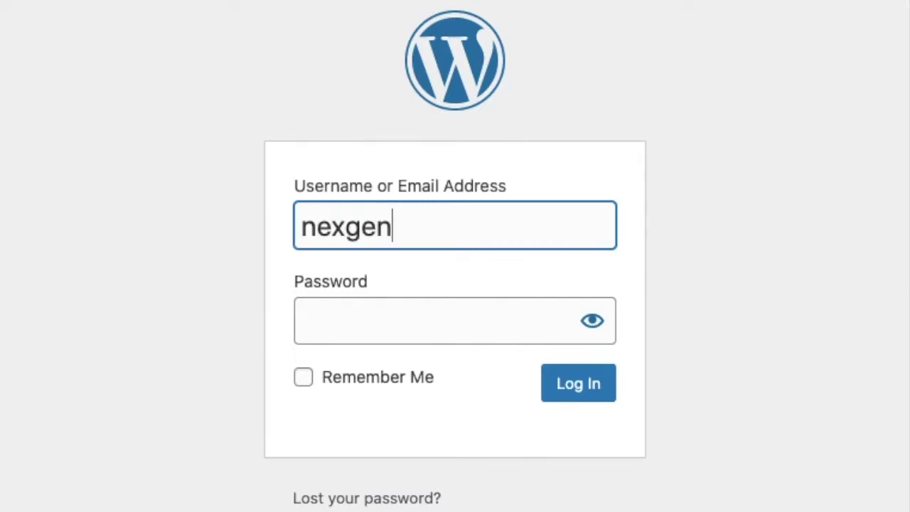
Step: Log in with the new user's e-mail and password; access is refused for lack of vendor authorization
{"action": "key", "text": "Tab"}
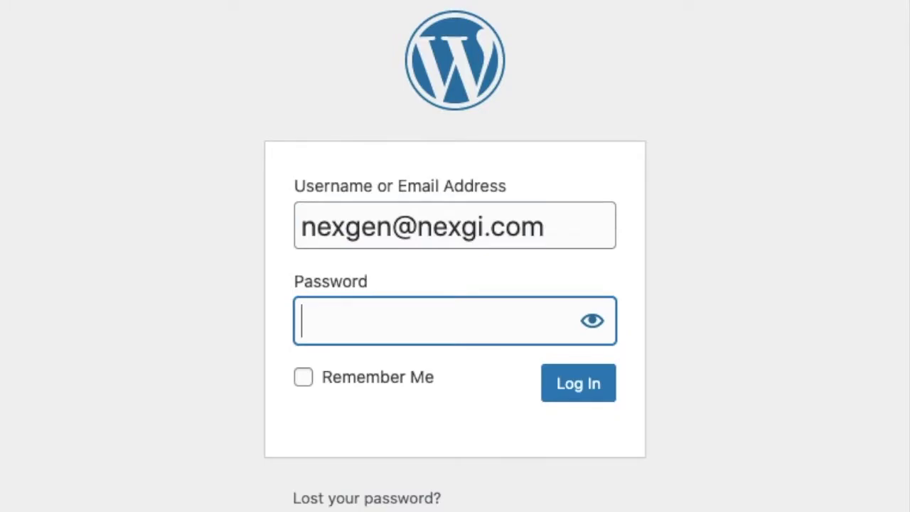
{"action": "type", "text": "•••••••••"}
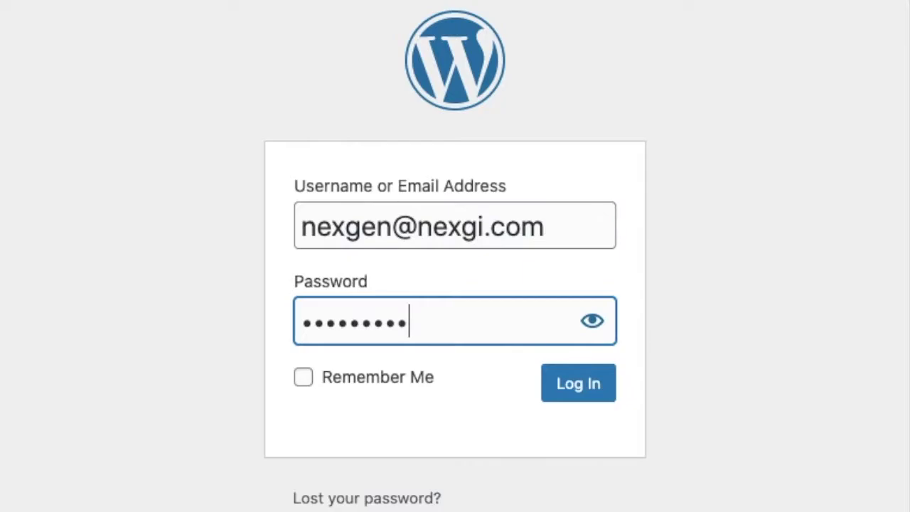
{"action": "key", "text": "Return"}
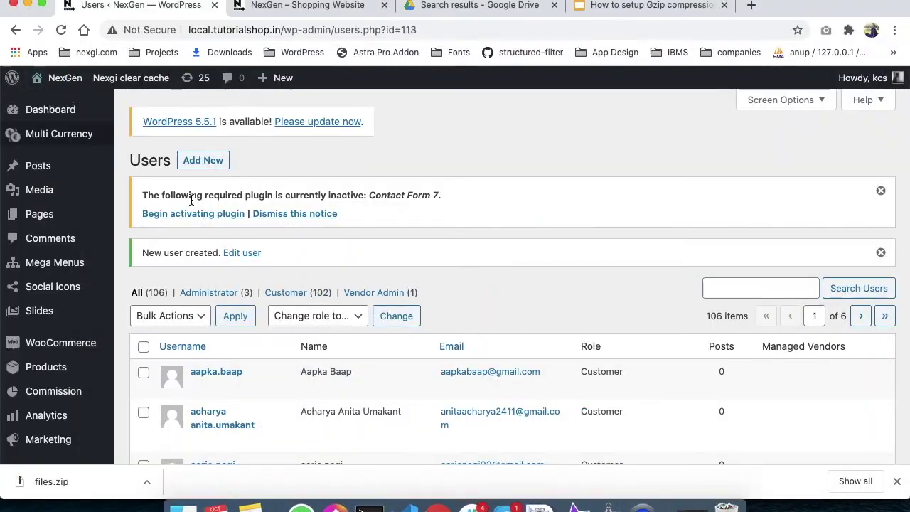
Step: Confirm the new Vendor Admin in the Users list, then go to Products > Vendors
{"action": "scroll", "coordinate": [272, 382], "scroll_direction": "down", "scroll_amount": 5}
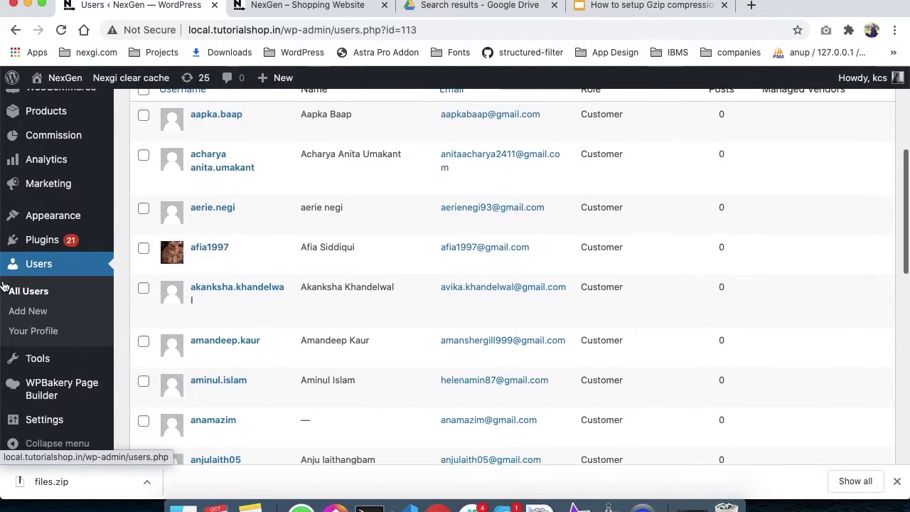
{"action": "scroll", "coordinate": [14, 291], "scroll_direction": "up", "scroll_amount": 3}
{"action": "mouse_move", "coordinate": [24, 323]}
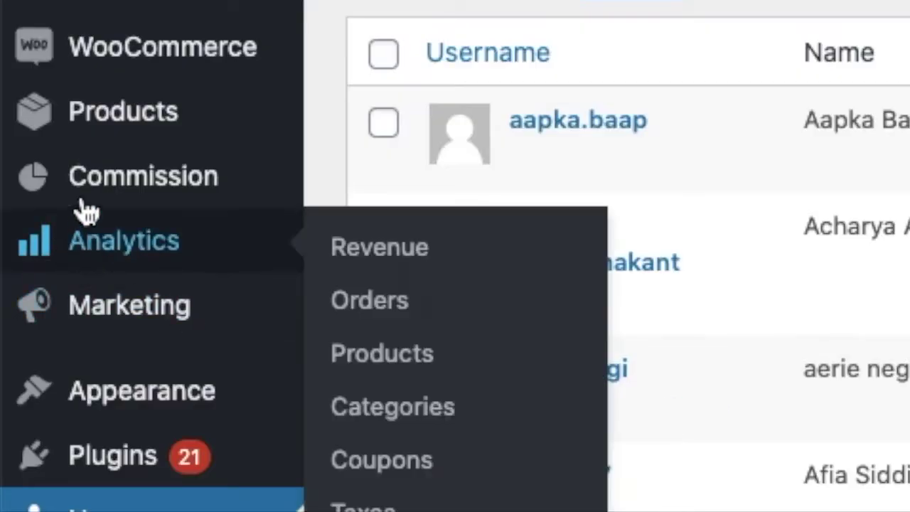
{"action": "mouse_move", "coordinate": [103, 127]}
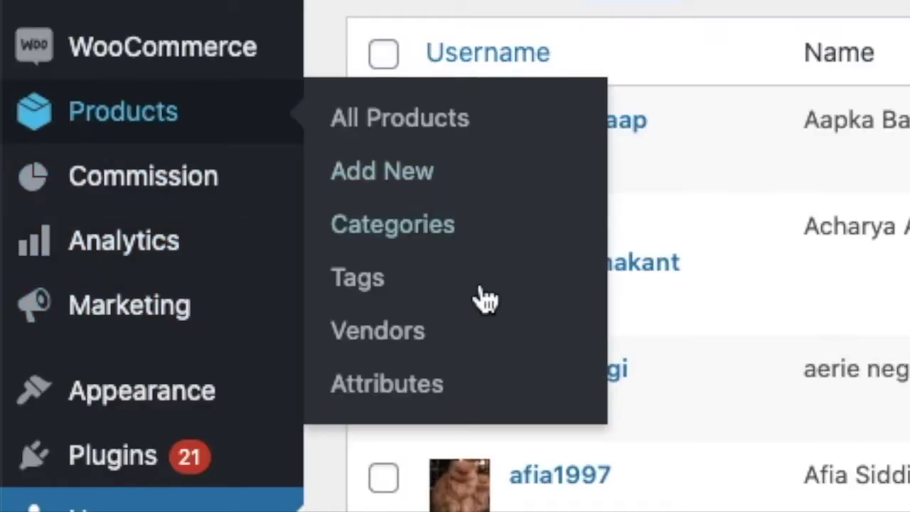
{"action": "left_click", "coordinate": [405, 340]}
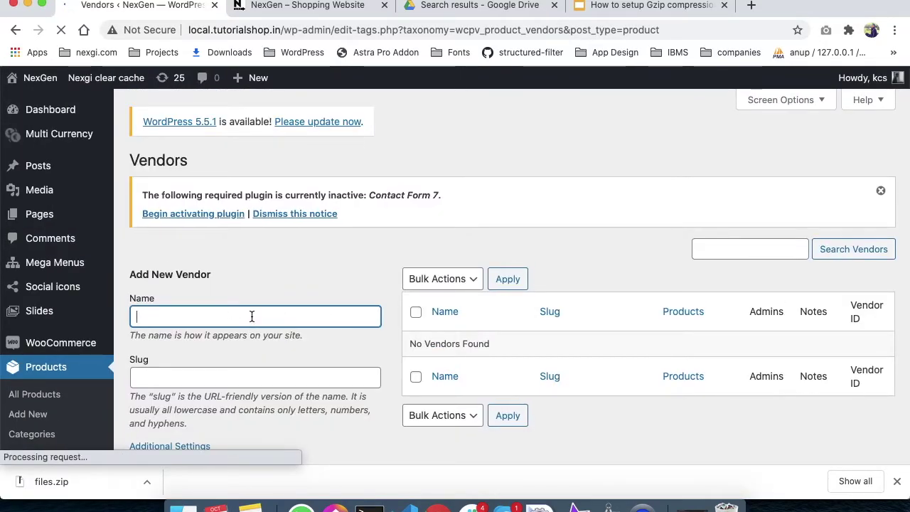
Step: Name the new vendor 'NexGen Vendor' with the slug 'nexgi-vendor'
{"action": "type", "text": "NexGen Vendor"}
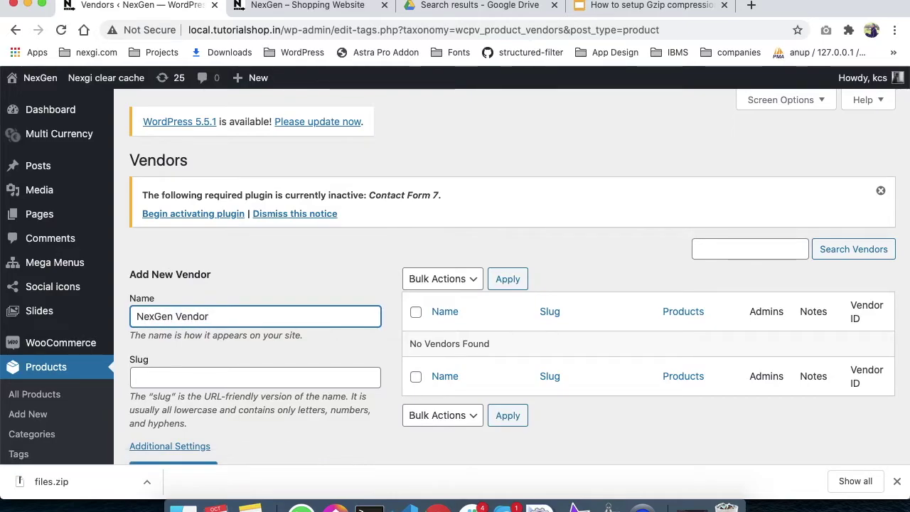
{"action": "key", "text": "Tab"}
{"action": "scroll", "coordinate": [455, 265], "scroll_direction": "down", "scroll_amount": 2}
{"action": "type", "text": "nexgi"}
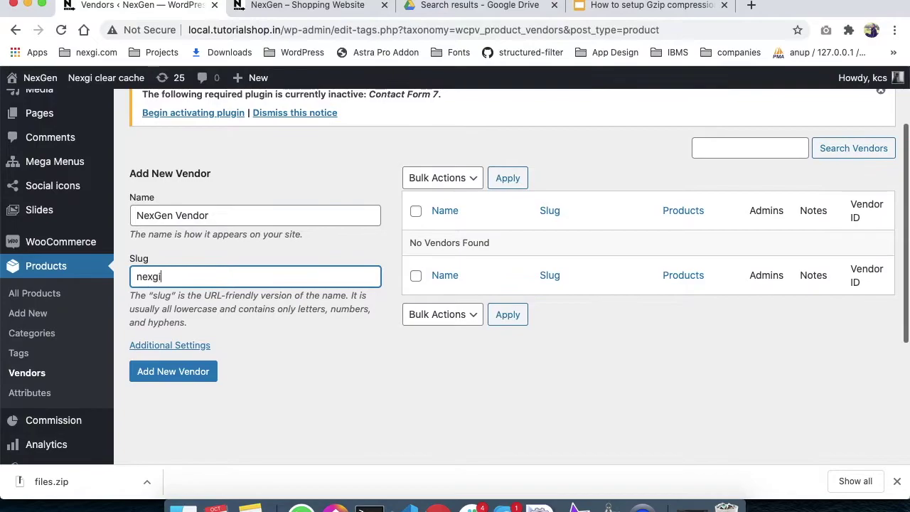
{"action": "type", "text": "-"}
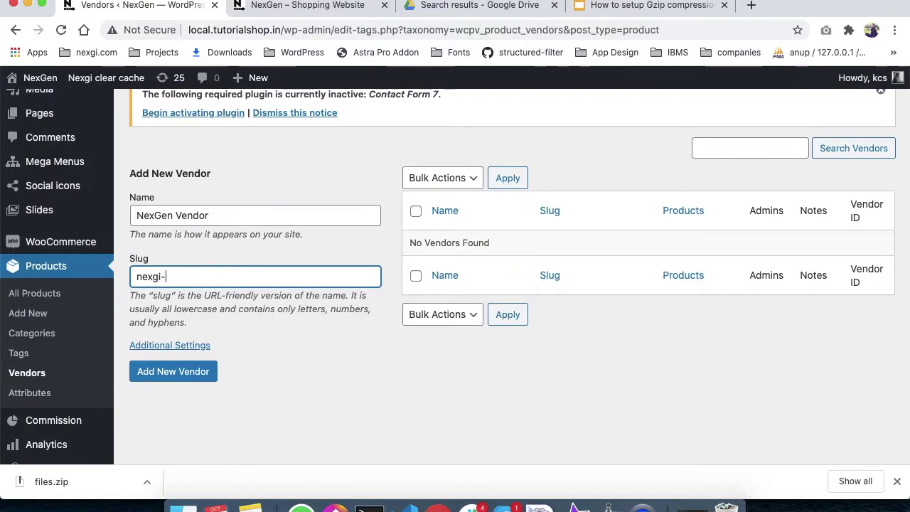
{"action": "type", "text": "vendor"}
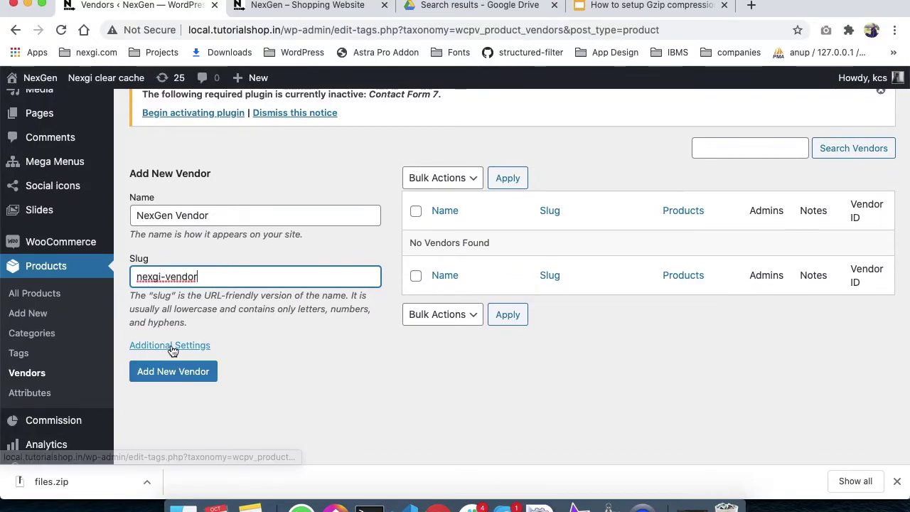
Step: Expand Additional Settings and activate the Vendor Admins user search box
{"action": "left_click", "coordinate": [170, 346]}
{"action": "scroll", "coordinate": [170, 351], "scroll_direction": "down", "scroll_amount": 3}
{"action": "scroll", "coordinate": [158, 278], "scroll_direction": "down", "scroll_amount": 3}
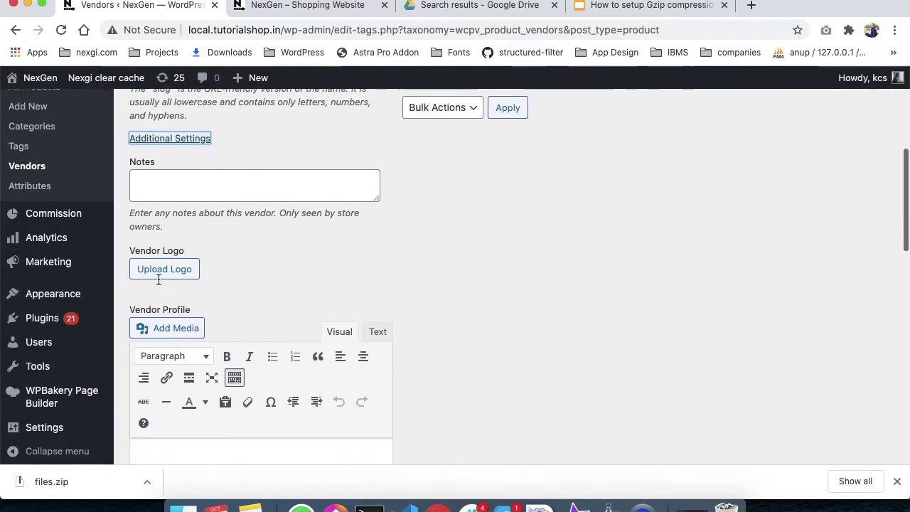
{"action": "scroll", "coordinate": [159, 278], "scroll_direction": "down", "scroll_amount": 5}
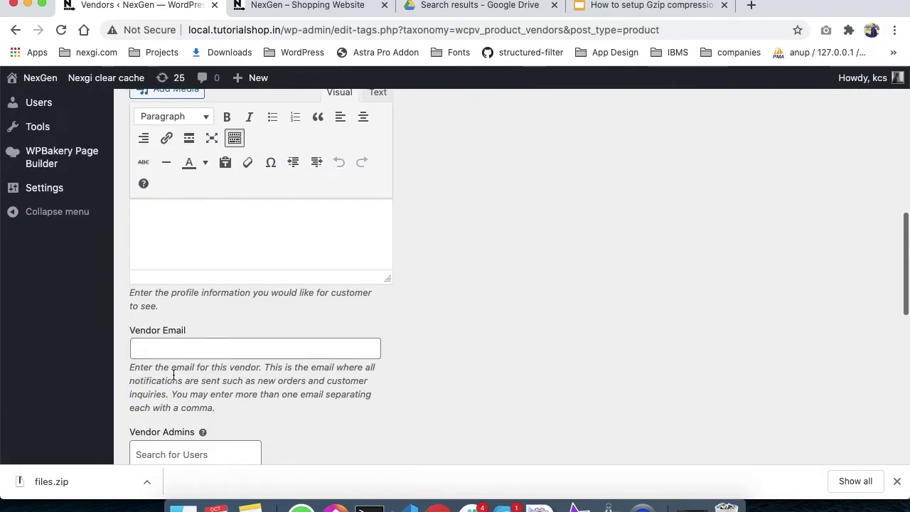
{"action": "scroll", "coordinate": [175, 376], "scroll_direction": "down", "scroll_amount": 3}
{"action": "scroll", "coordinate": [170, 313], "scroll_direction": "down", "scroll_amount": 2}
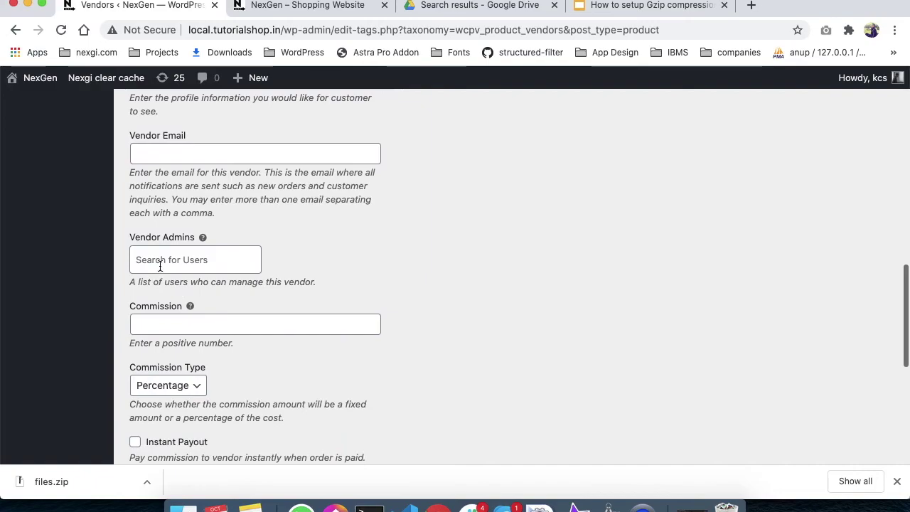
{"action": "left_click", "coordinate": [160, 263]}
{"action": "left_click", "coordinate": [311, 263]}
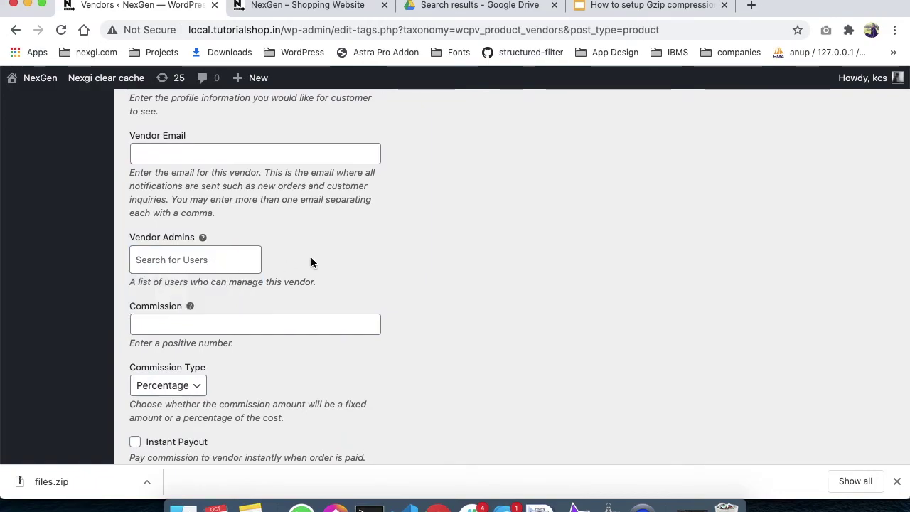
{"action": "left_click", "coordinate": [201, 256]}
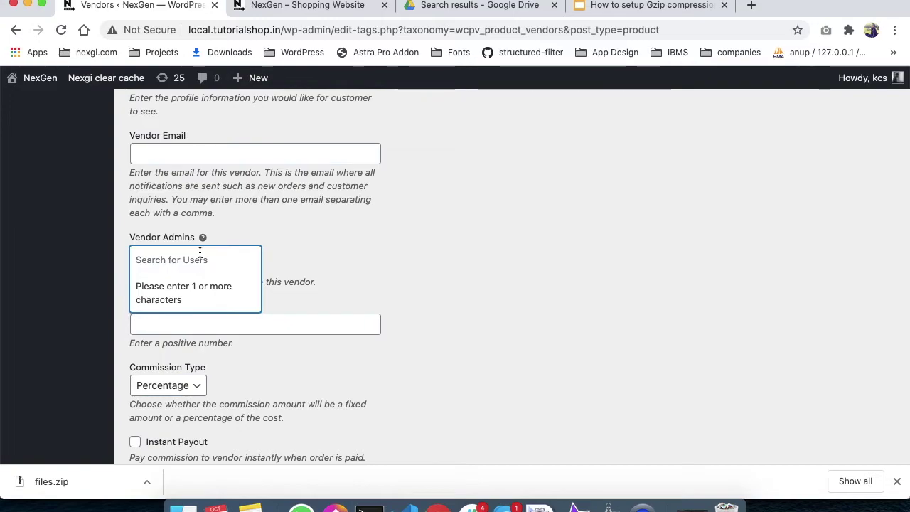
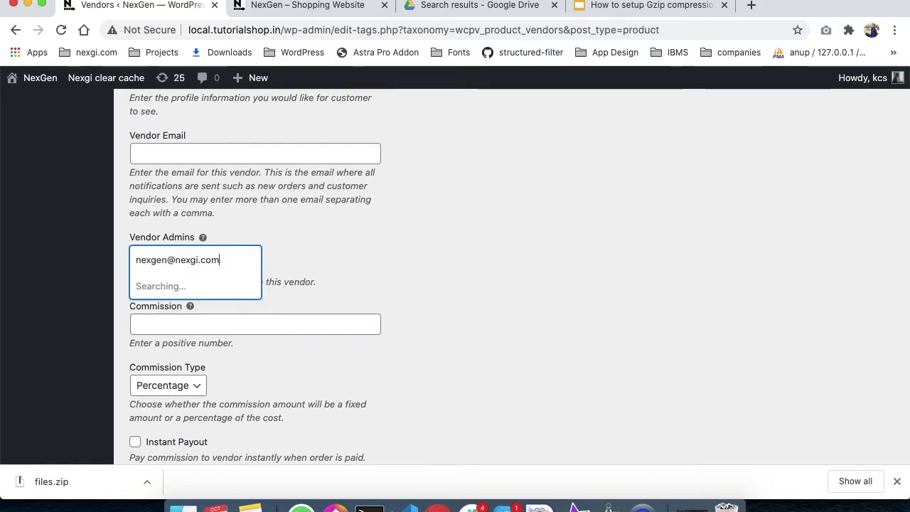
Step: Search by the user's e-mail and add the NexGen Vendor user as vendor admin
{"action": "left_click", "coordinate": [190, 298]}
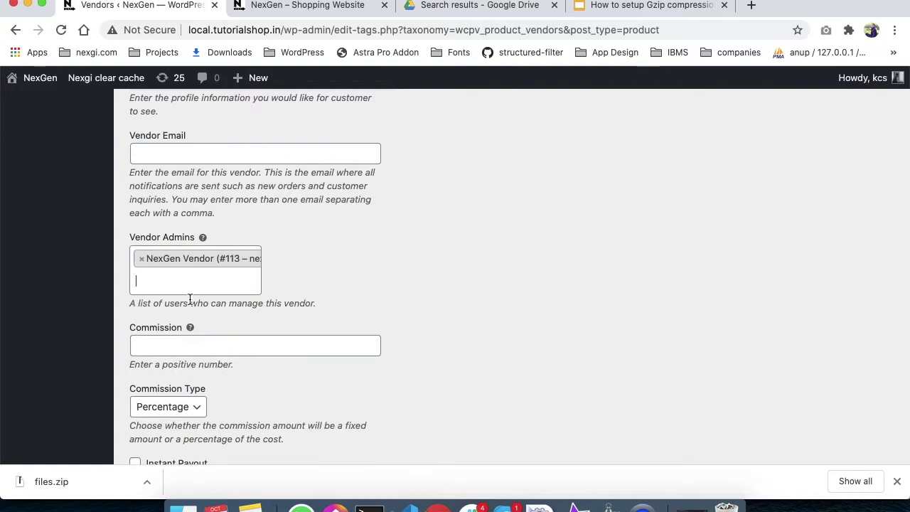
{"action": "scroll", "coordinate": [183, 323], "scroll_direction": "up", "scroll_amount": 10}
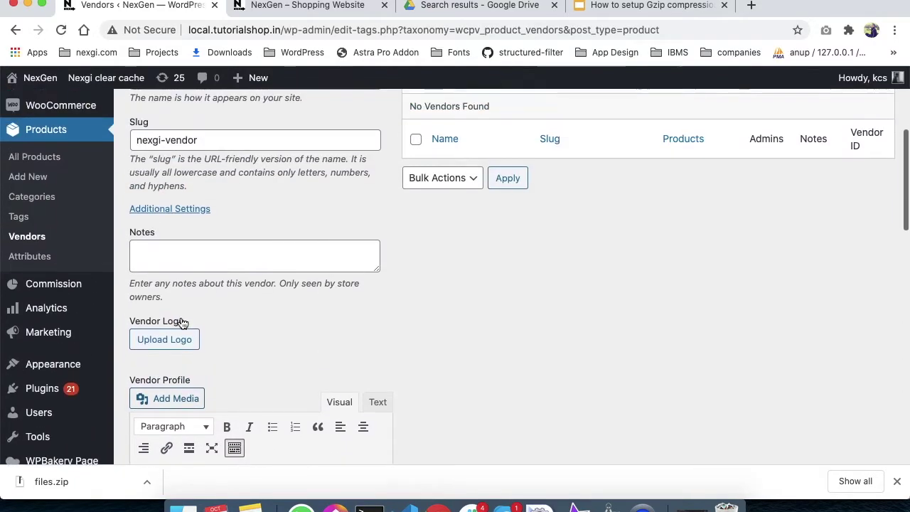
{"action": "scroll", "coordinate": [181, 321], "scroll_direction": "down", "scroll_amount": 10}
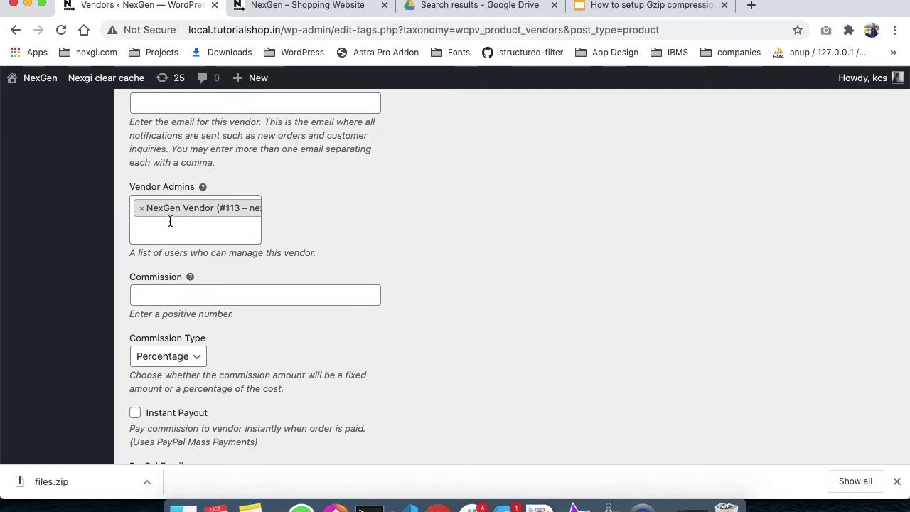
{"action": "scroll", "coordinate": [170, 221], "scroll_direction": "down", "scroll_amount": 4}
Step: Keep Percentage commission type, set commission to 10, and add the vendor
{"action": "left_click", "coordinate": [170, 243]}
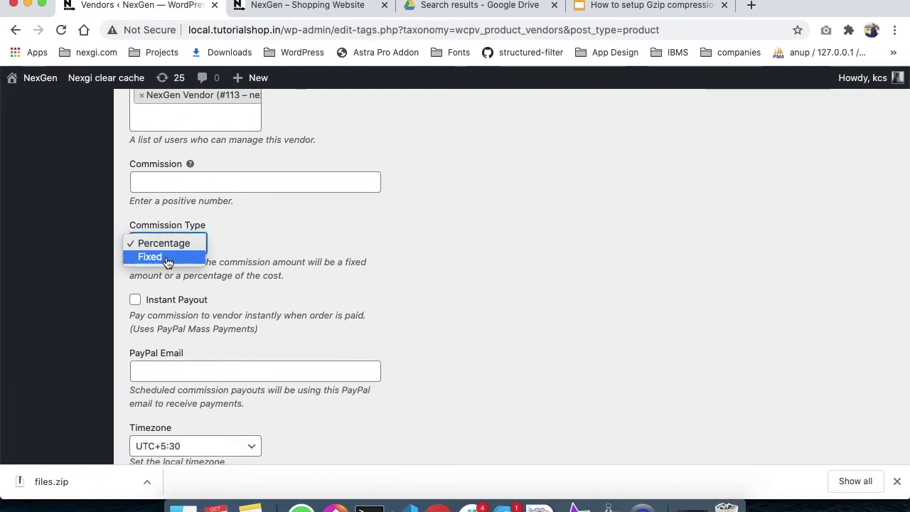
{"action": "left_click", "coordinate": [163, 244]}
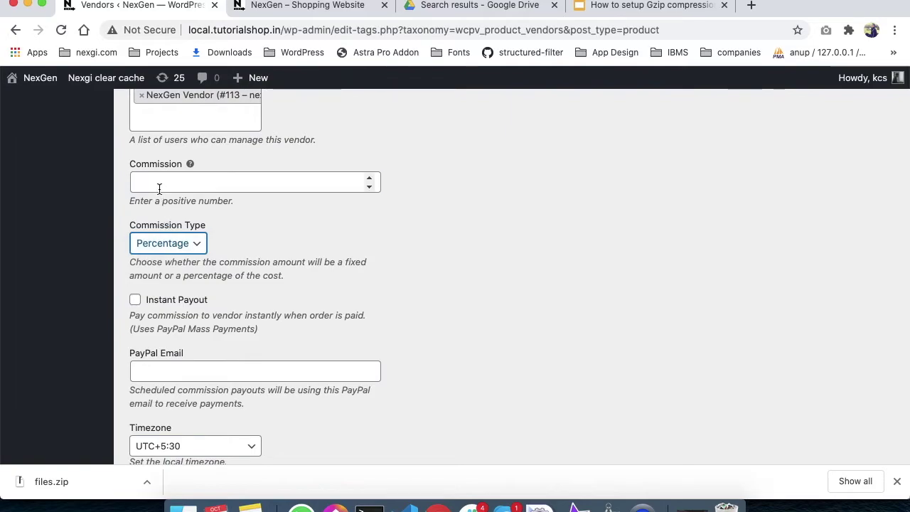
{"action": "left_click", "coordinate": [159, 186]}
{"action": "type", "text": "10"}
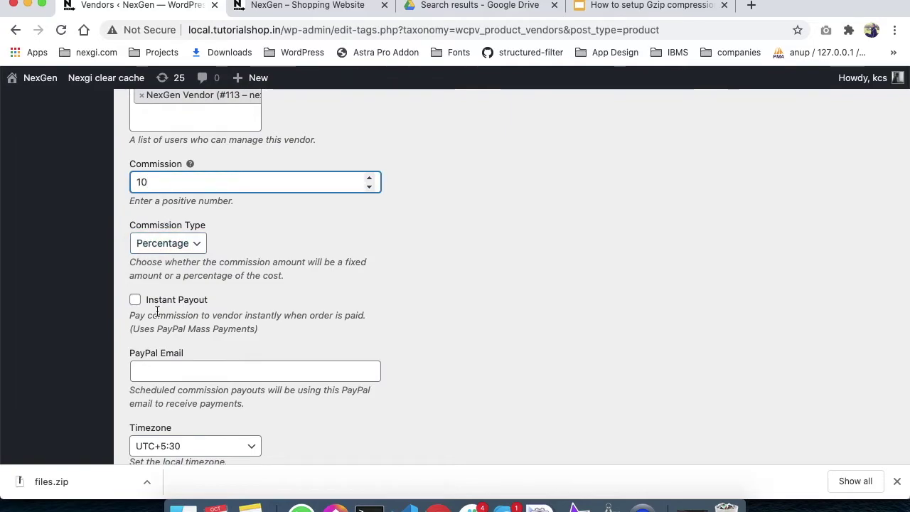
{"action": "scroll", "coordinate": [152, 315], "scroll_direction": "down", "scroll_amount": 4}
{"action": "scroll", "coordinate": [143, 243], "scroll_direction": "down", "scroll_amount": 3}
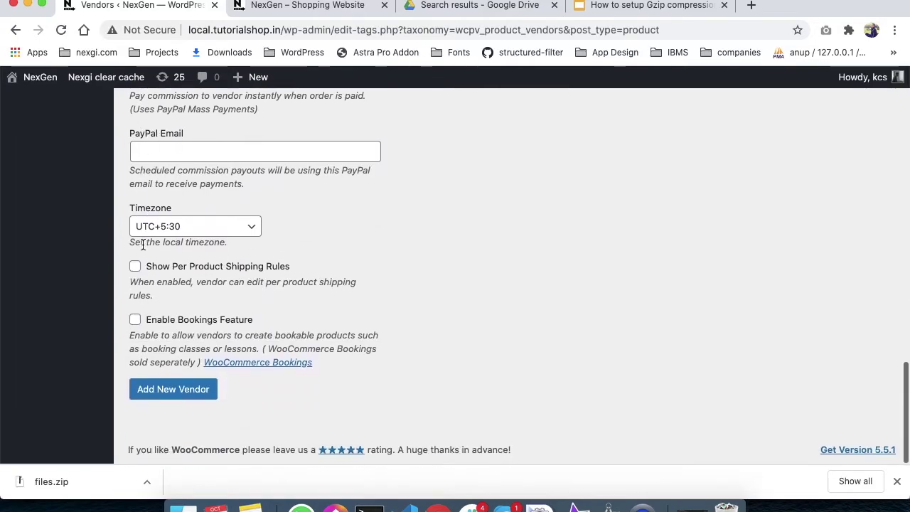
{"action": "left_click", "coordinate": [158, 391]}
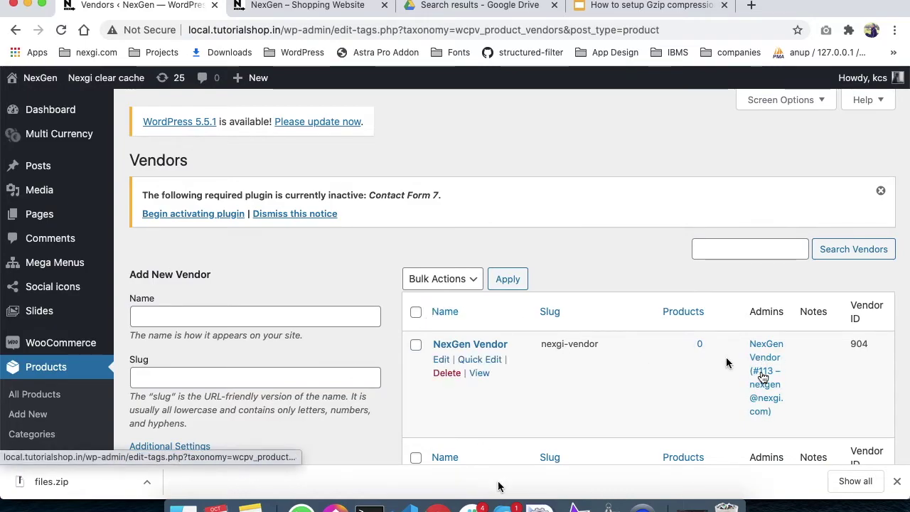
Step: In the incognito window's login page, sign in with the vendor user's e-mail and password
{"action": "right_click", "coordinate": [438, 506]}
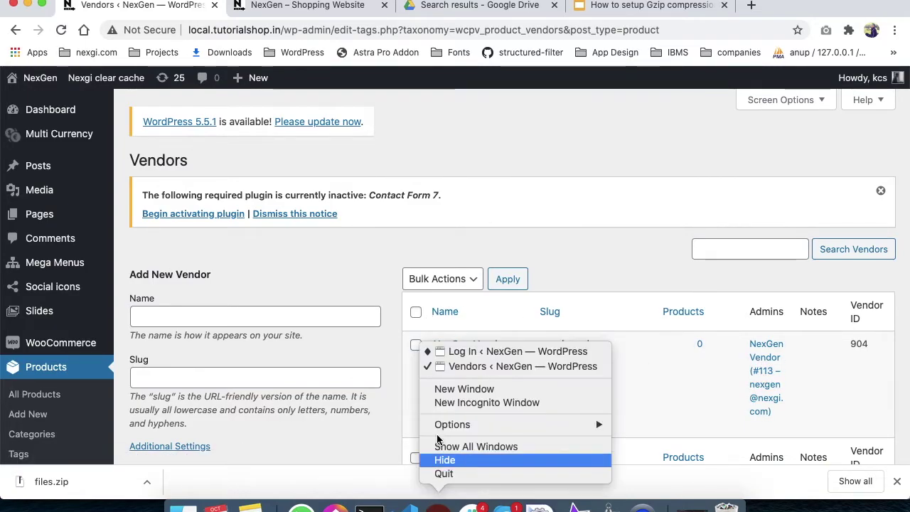
{"action": "left_click", "coordinate": [444, 353]}
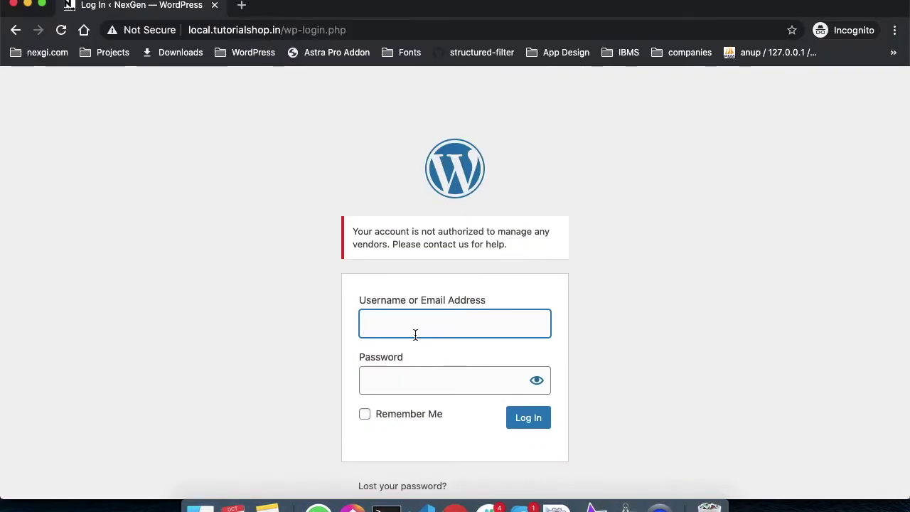
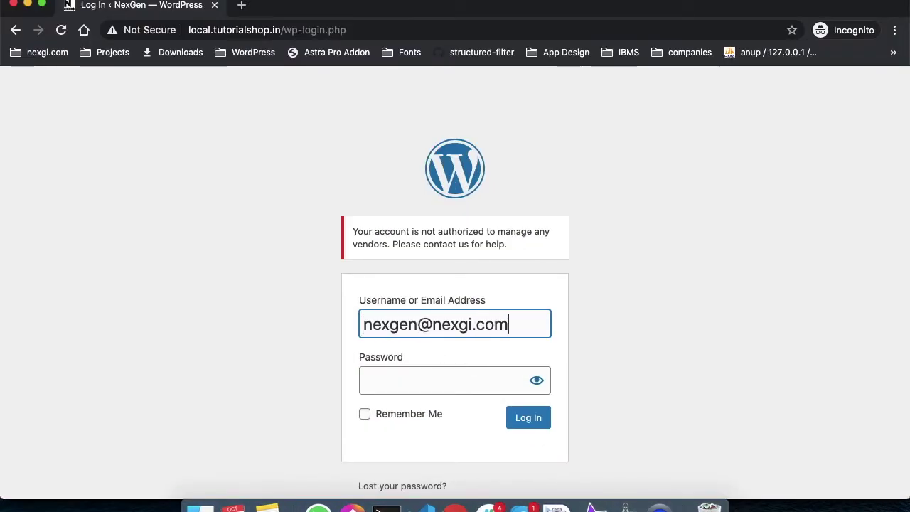
{"action": "key", "text": "Tab"}
{"action": "type", "text": "*********"}
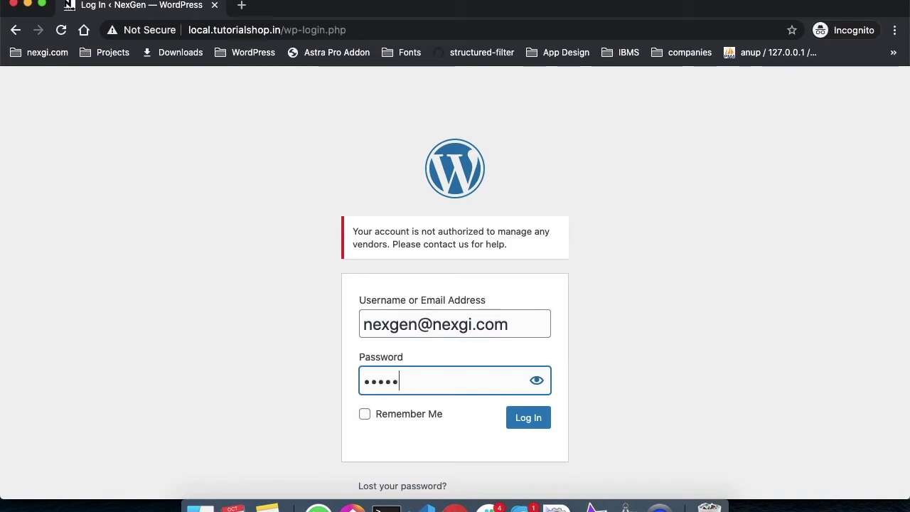
{"action": "key", "text": "Return"}
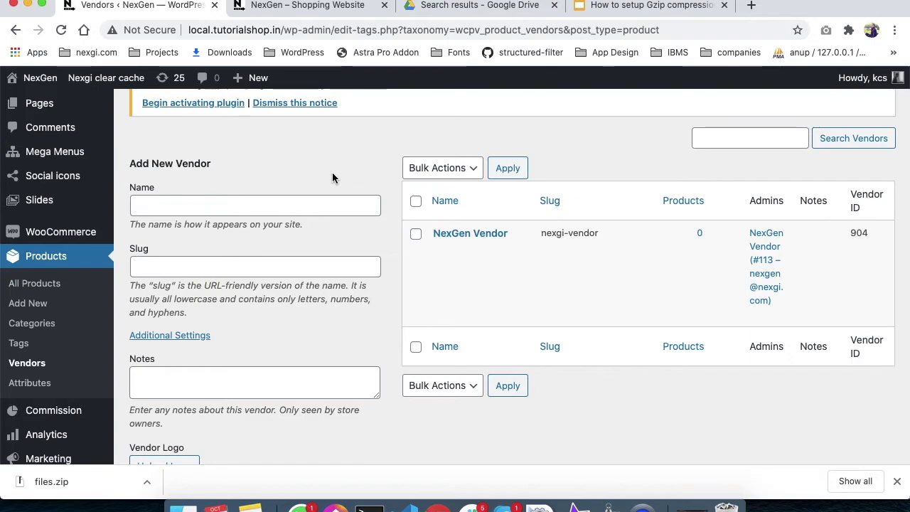
{"action": "scroll", "coordinate": [30, 269], "scroll_direction": "down", "scroll_amount": 5}
{"action": "scroll", "coordinate": [34, 214], "scroll_direction": "down", "scroll_amount": 1}
{"action": "scroll", "coordinate": [36, 185], "scroll_direction": "up", "scroll_amount": 1}
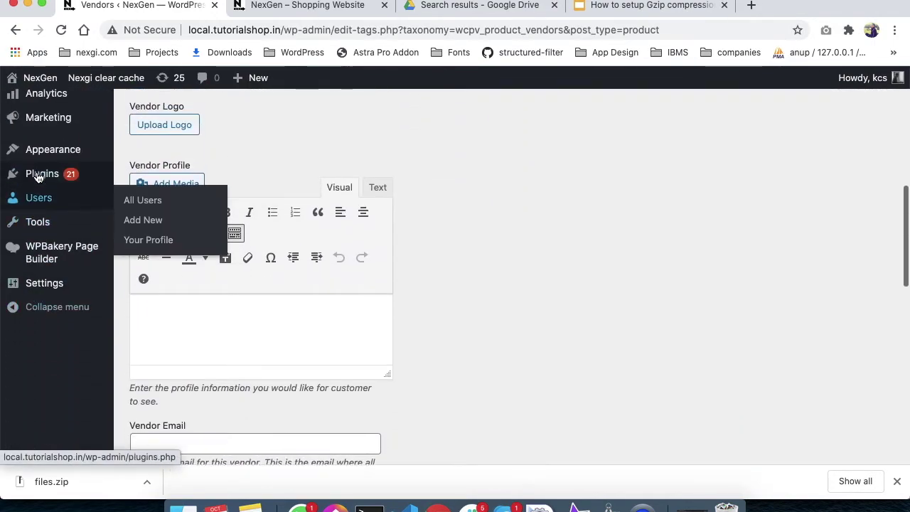
{"action": "mouse_move", "coordinate": [99, 198]}
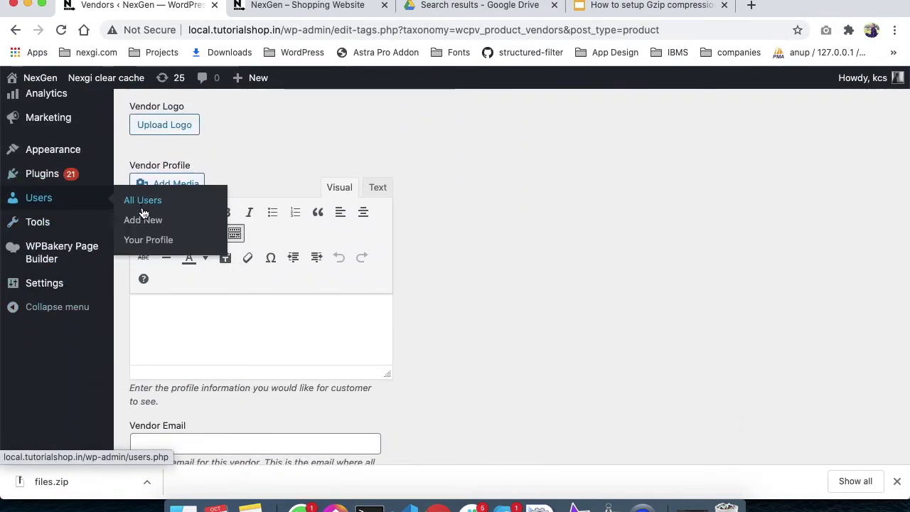
{"action": "scroll", "coordinate": [142, 209], "scroll_direction": "up", "scroll_amount": 10}
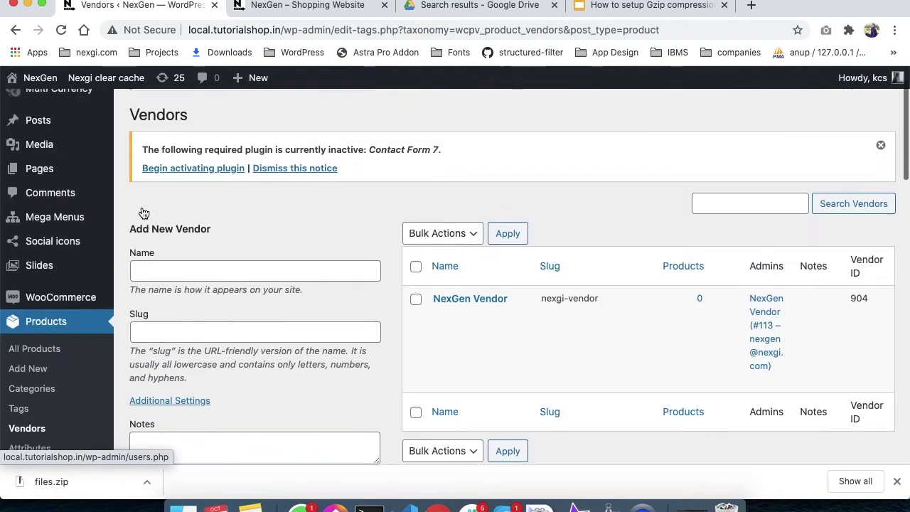
{"action": "scroll", "coordinate": [20, 356], "scroll_direction": "down", "scroll_amount": 2}
{"action": "scroll", "coordinate": [132, 390], "scroll_direction": "down", "scroll_amount": 13}
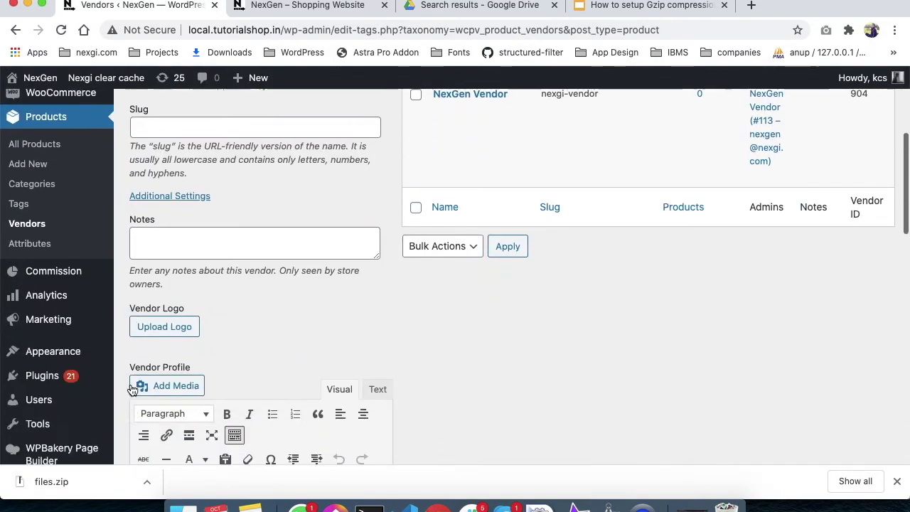
{"action": "scroll", "coordinate": [201, 375], "scroll_direction": "down", "scroll_amount": 2}
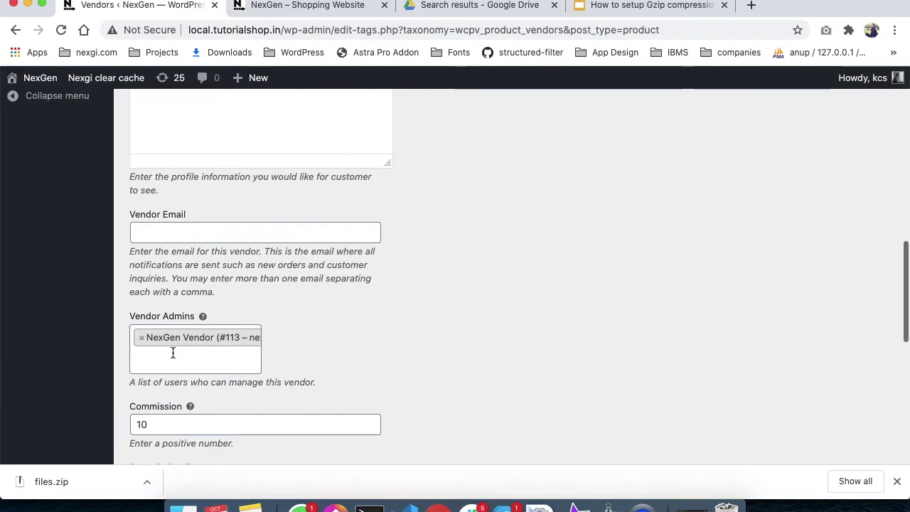